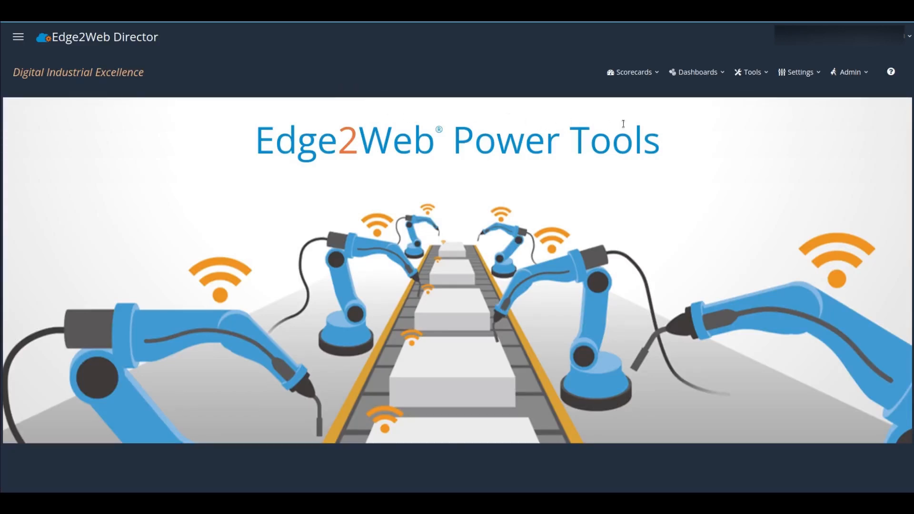
Step: Open the Asset Manager from the Tools menu
{"action": "left_click", "coordinate": [756, 75]}
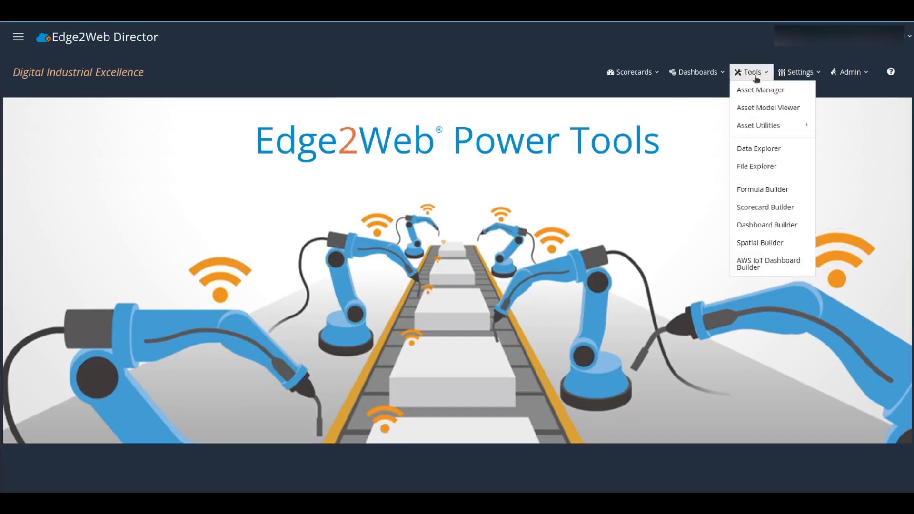
{"action": "left_click", "coordinate": [755, 90]}
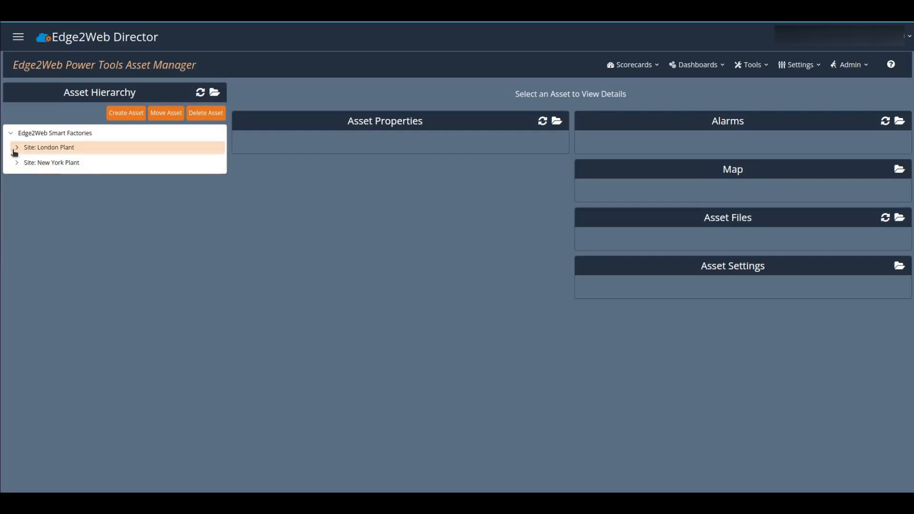
Step: Expand London Plant and display the Lon: Bottom Presser L-M-1-BP equipment asset
{"action": "left_click", "coordinate": [16, 148]}
{"action": "left_click", "coordinate": [73, 191]}
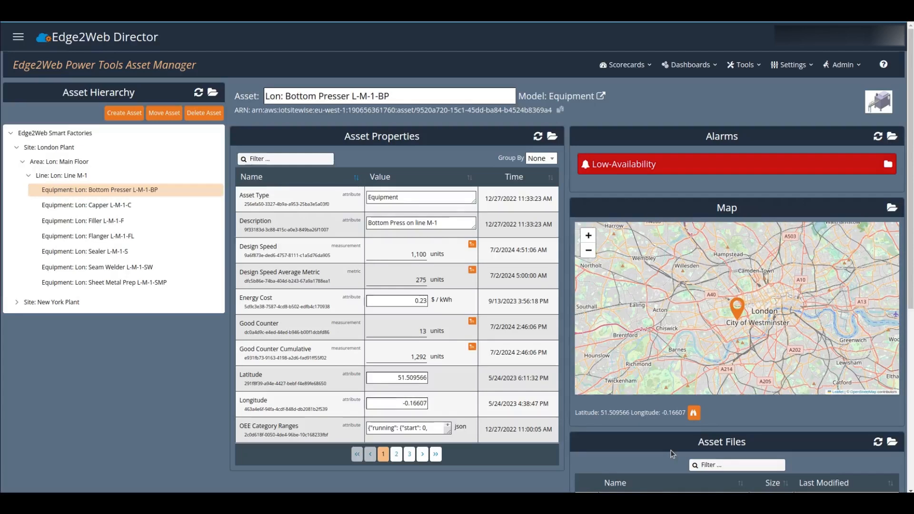
{"action": "key", "text": "XF86AudioRaiseVolume"}
{"action": "key", "text": "XF86AudioRaiseVolume"}
{"action": "key", "text": "XF86AudioRaiseVolume"}
{"action": "left_click", "coordinate": [537, 159]}
Step: Group the Bottom Presser's properties by Type and review each section
{"action": "left_click", "coordinate": [529, 197]}
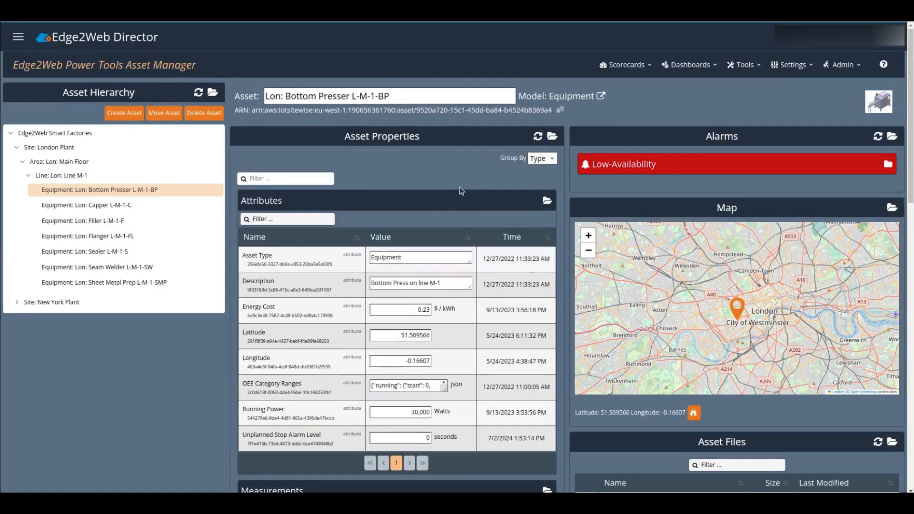
{"action": "scroll", "coordinate": [459, 187], "scroll_direction": "down", "scroll_amount": 1}
{"action": "scroll", "coordinate": [552, 281], "scroll_direction": "down", "scroll_amount": 6}
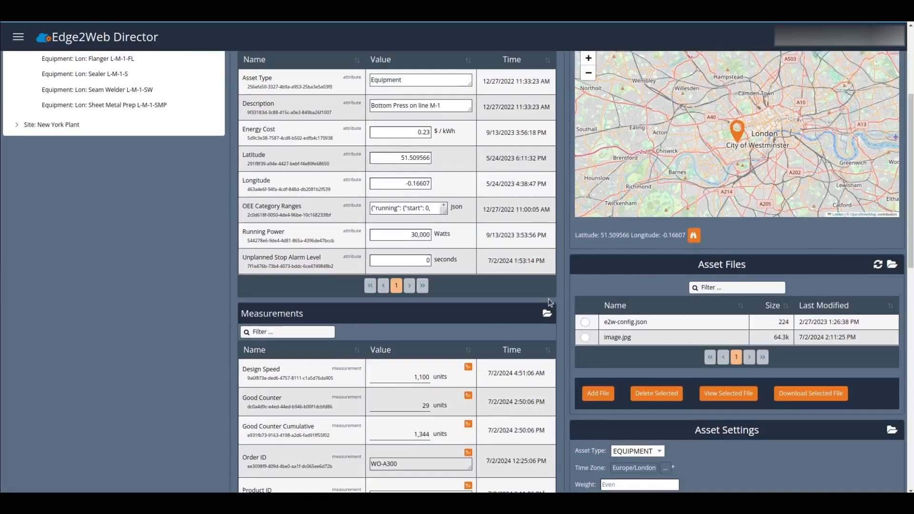
{"action": "scroll", "coordinate": [551, 303], "scroll_direction": "down", "scroll_amount": 6}
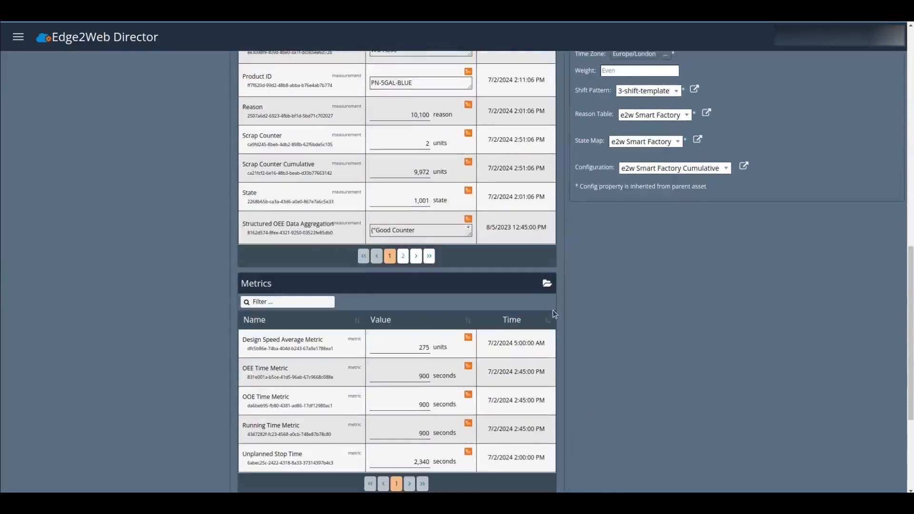
{"action": "scroll", "coordinate": [555, 313], "scroll_direction": "up", "scroll_amount": 6}
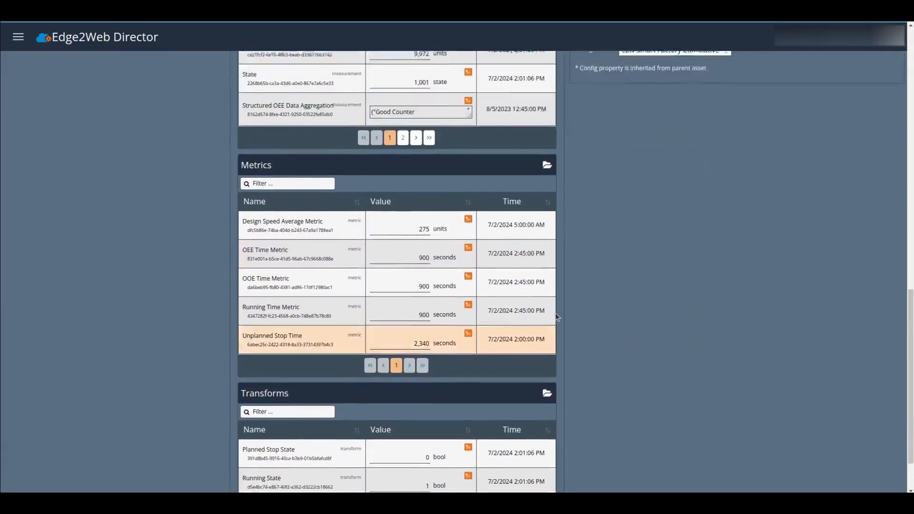
{"action": "scroll", "coordinate": [555, 293], "scroll_direction": "up", "scroll_amount": 7}
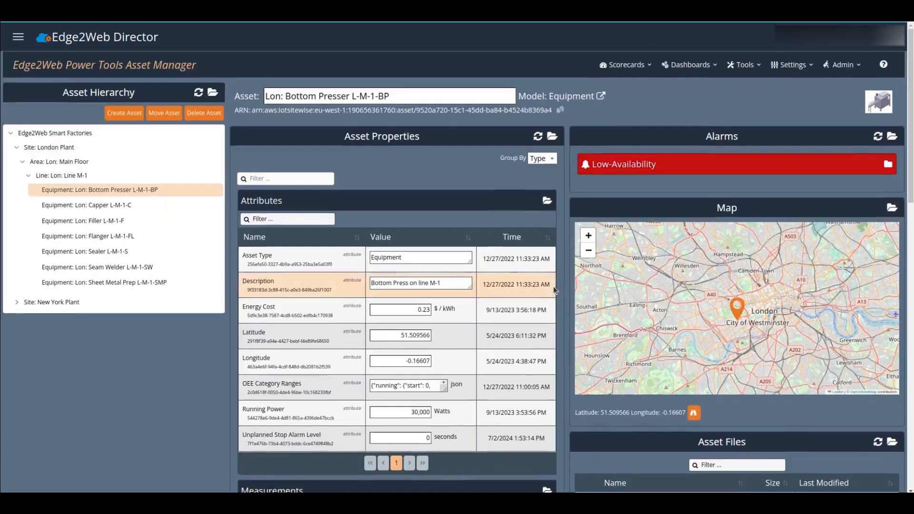
{"action": "key", "text": "XF86AudioRaiseVolume"}
{"action": "key", "text": "XF86AudioRaiseVolume"}
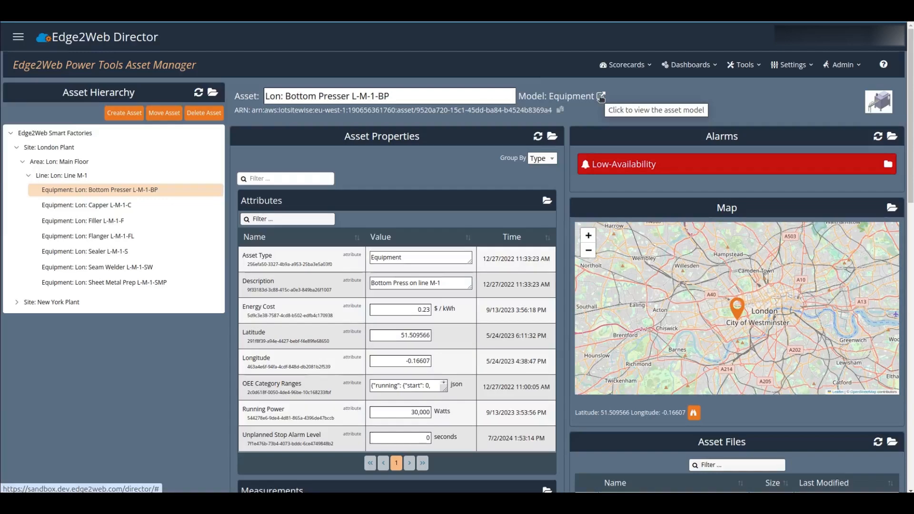
Step: View the Equipment model in the Asset Model Viewer and begin a new property
{"action": "left_click", "coordinate": [601, 96]}
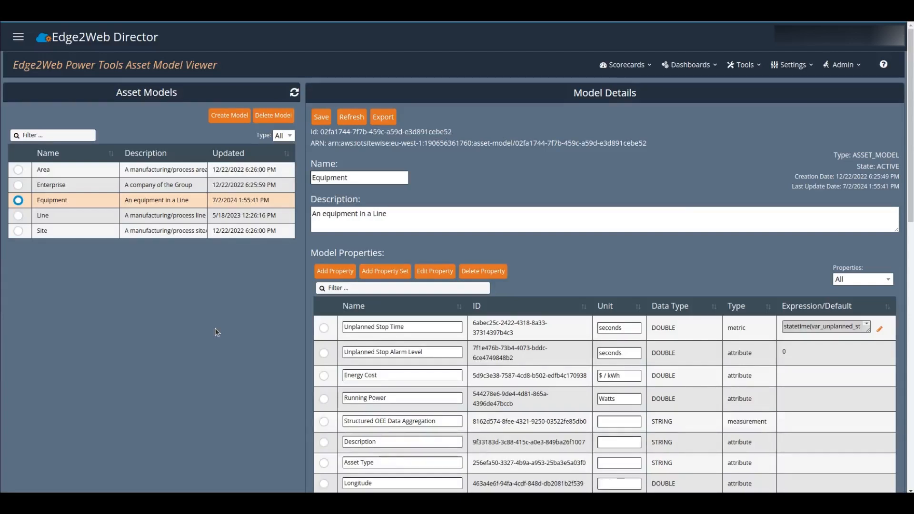
{"action": "key", "text": "XF86AudioRaiseVolume"}
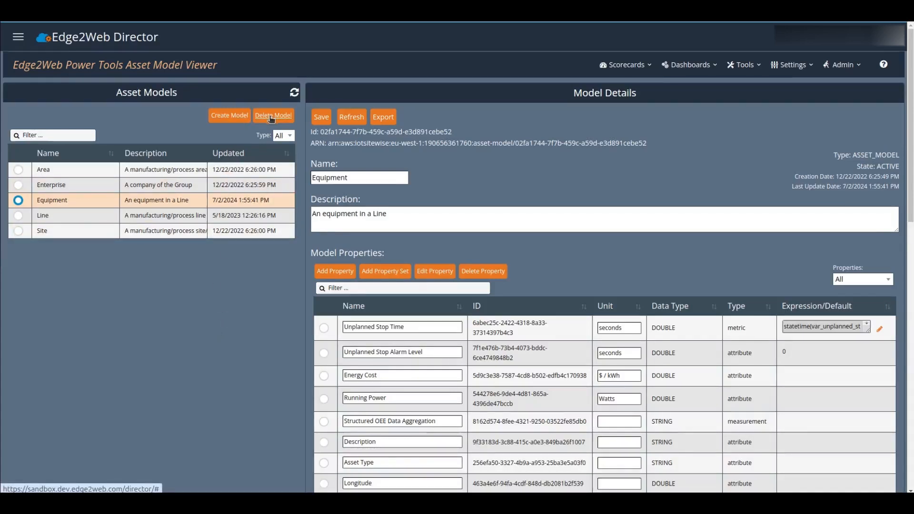
{"action": "key", "text": "XF86AudioRaiseVolume"}
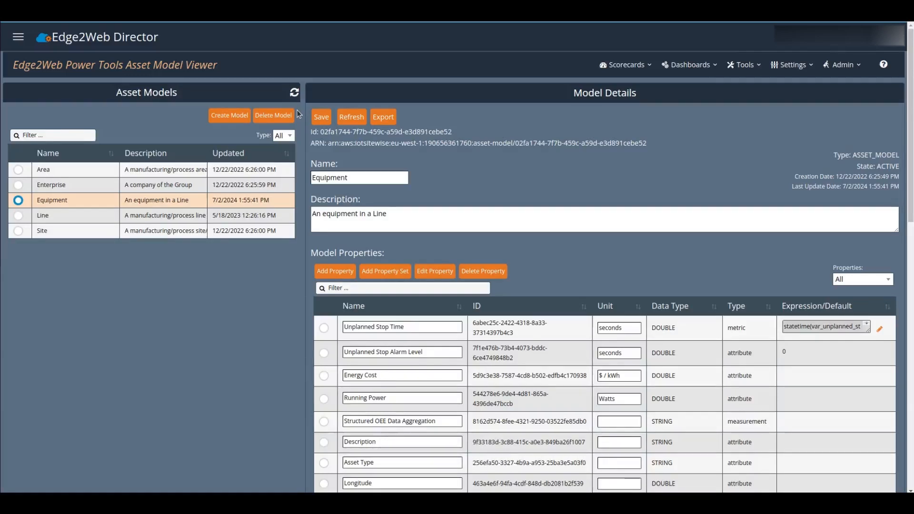
{"action": "left_click", "coordinate": [342, 273]}
{"action": "left_click", "coordinate": [382, 202]}
{"action": "type", "text": "con"}
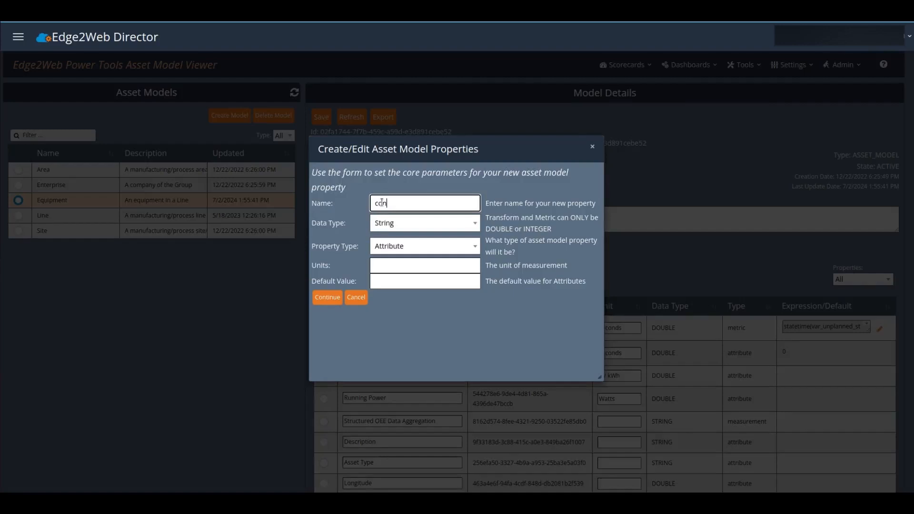
{"action": "type", "text": "tact email"}
{"action": "left_click", "coordinate": [360, 297]}
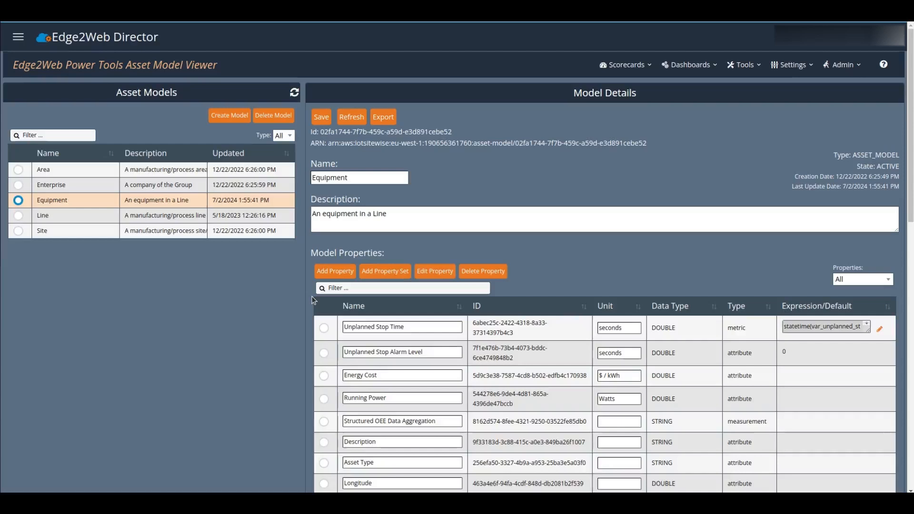
{"action": "key", "text": "XF86AudioRaiseVolume"}
Step: Create a Component Model named Contact, described as 'Contact information for the asset'
{"action": "left_click", "coordinate": [211, 119]}
{"action": "left_click", "coordinate": [187, 128]}
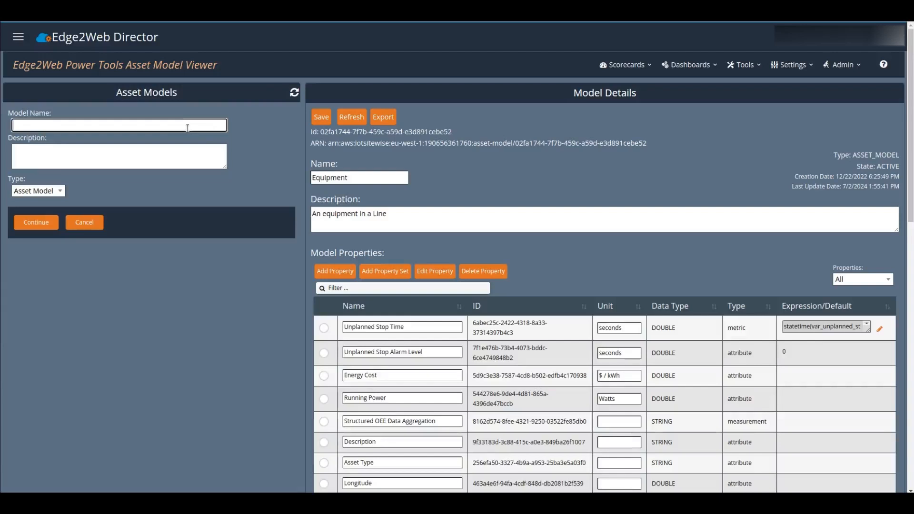
{"action": "type", "text": "Contact"}
{"action": "key", "text": "Tab"}
{"action": "type", "text": "Contact information for the asset"}
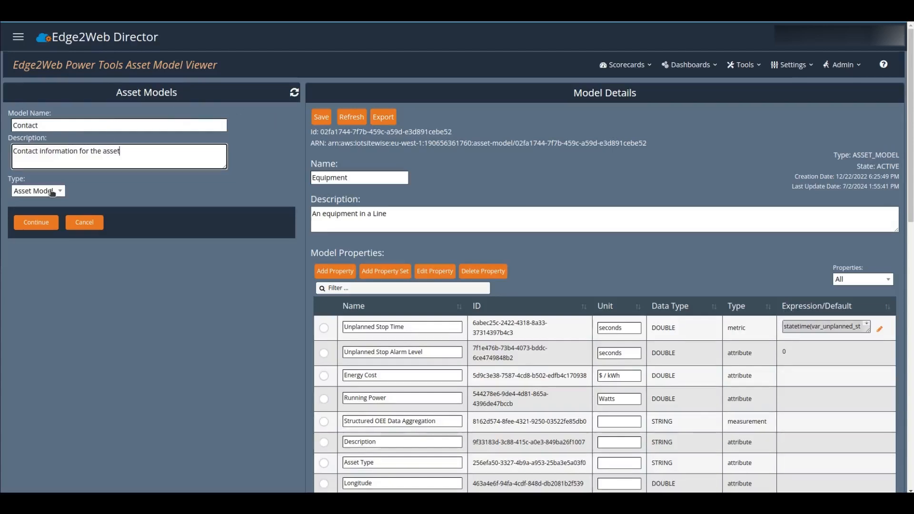
{"action": "left_click", "coordinate": [52, 191]}
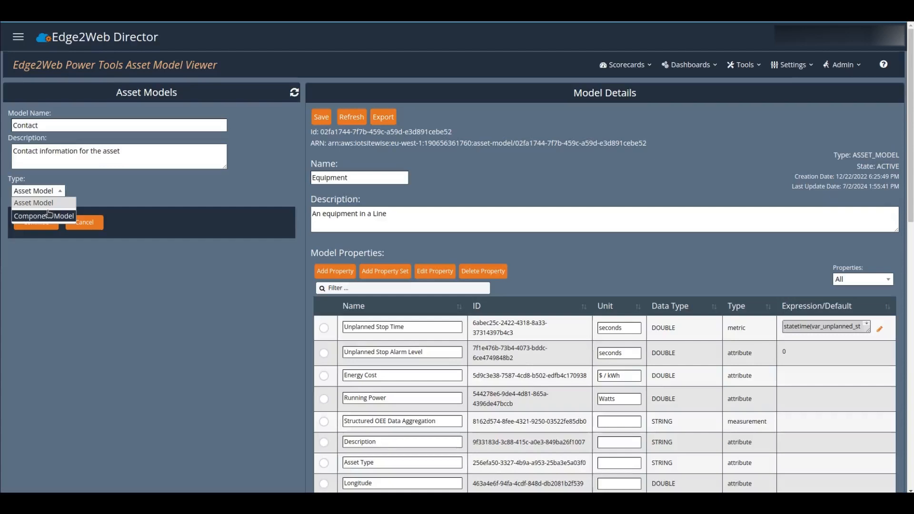
{"action": "left_click", "coordinate": [50, 213]}
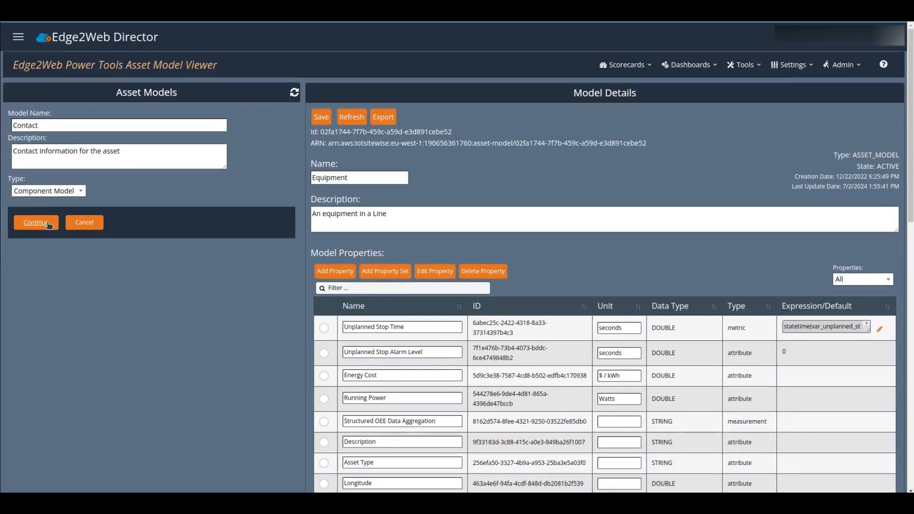
{"action": "left_click", "coordinate": [48, 223]}
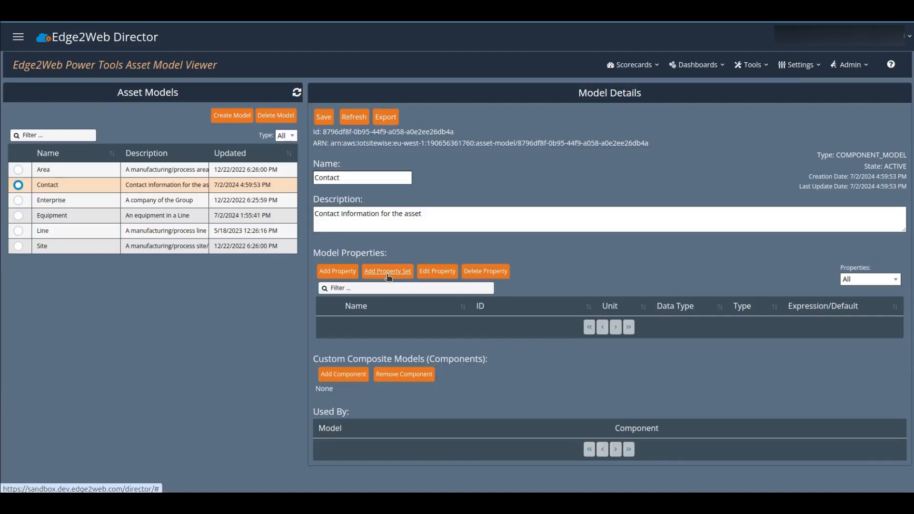
Step: Import the Contact property set from the property-sets CSV into the Contact model
{"action": "left_click", "coordinate": [388, 274]}
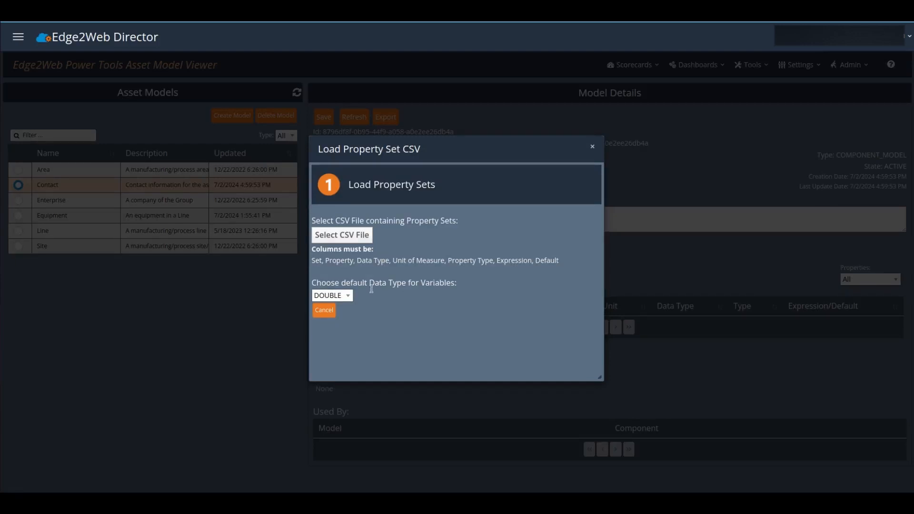
{"action": "key", "text": "XF86AudioRaiseVolume"}
{"action": "left_click", "coordinate": [362, 244]}
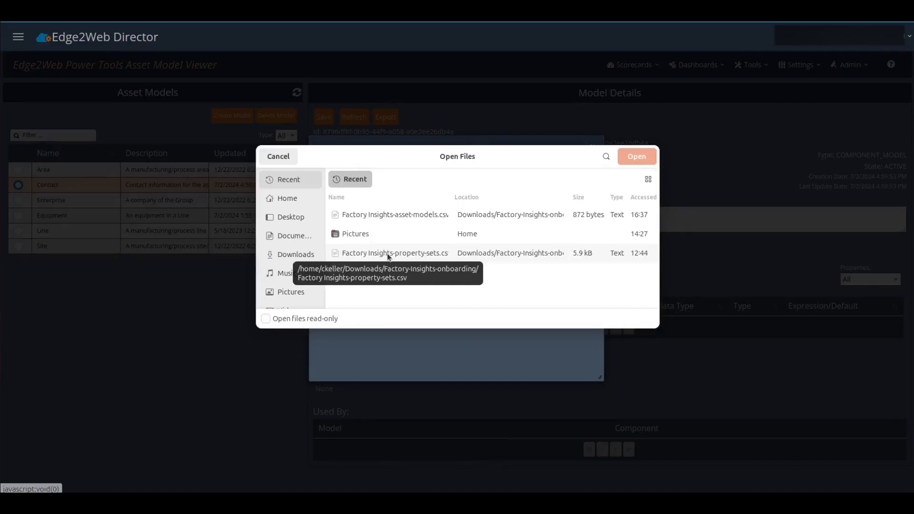
{"action": "double_click", "coordinate": [387, 254]}
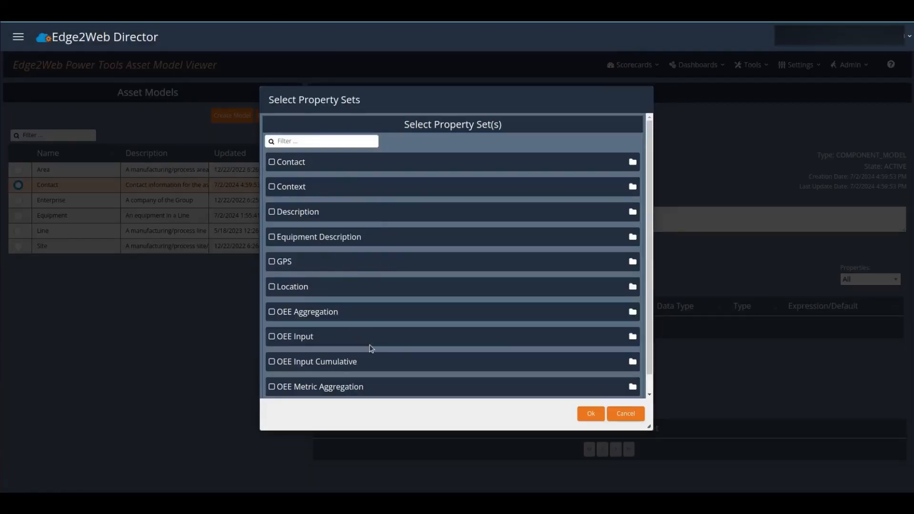
{"action": "left_click", "coordinate": [272, 163]}
{"action": "left_click", "coordinate": [591, 163]}
{"action": "left_click", "coordinate": [632, 162]}
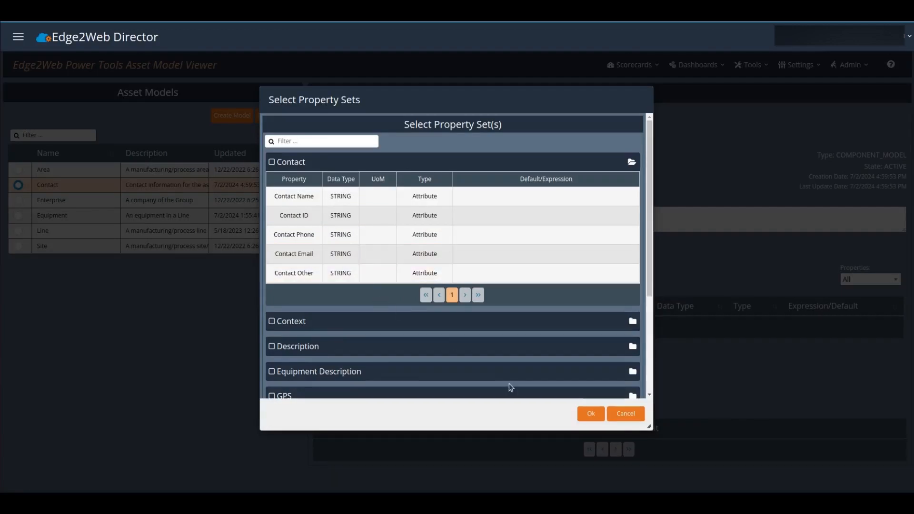
{"action": "left_click", "coordinate": [273, 163]}
{"action": "left_click", "coordinate": [590, 414]}
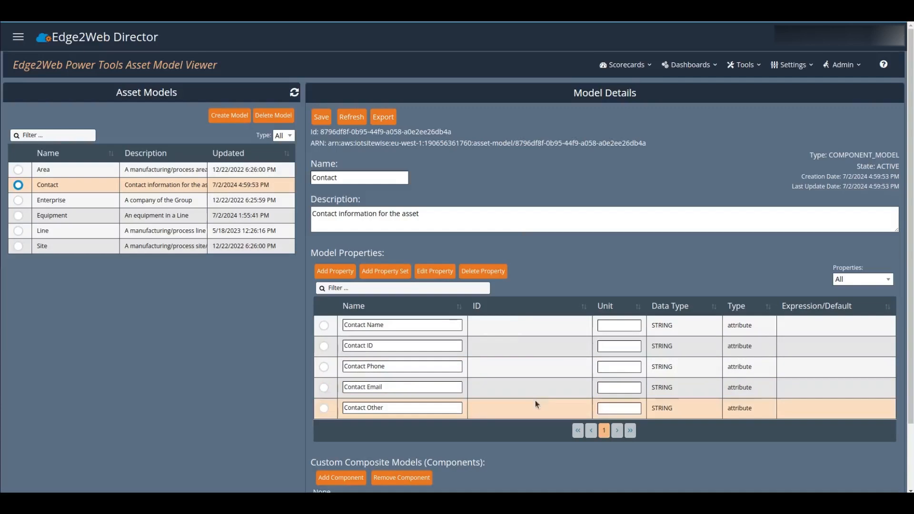
Step: Save the Contact model so its five string attributes receive IDs
{"action": "left_click", "coordinate": [322, 118]}
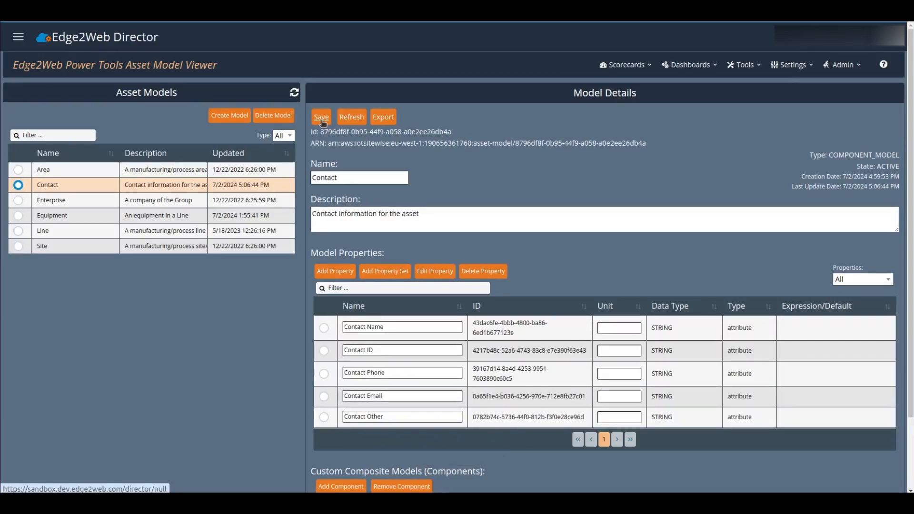
Step: Add a Contact component to the Equipment model and expand it to show its properties
{"action": "left_click", "coordinate": [19, 216]}
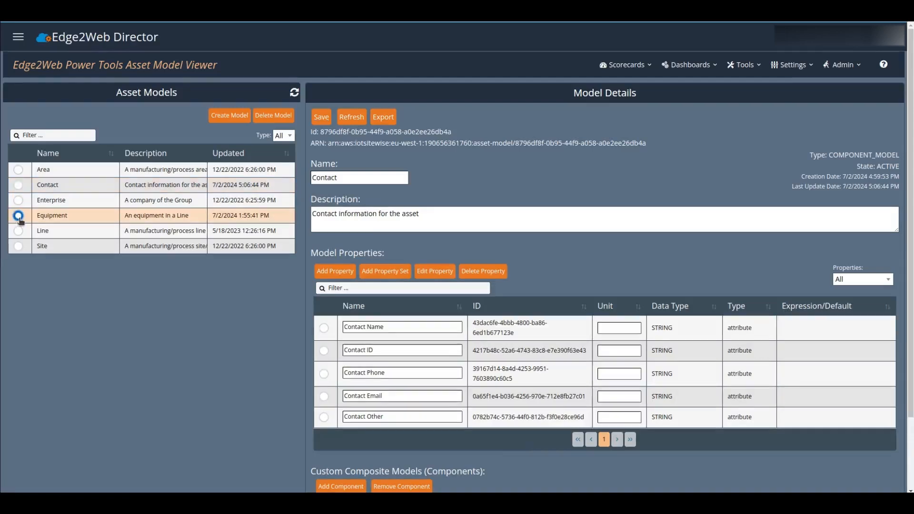
{"action": "scroll", "coordinate": [567, 275], "scroll_direction": "down", "scroll_amount": 5}
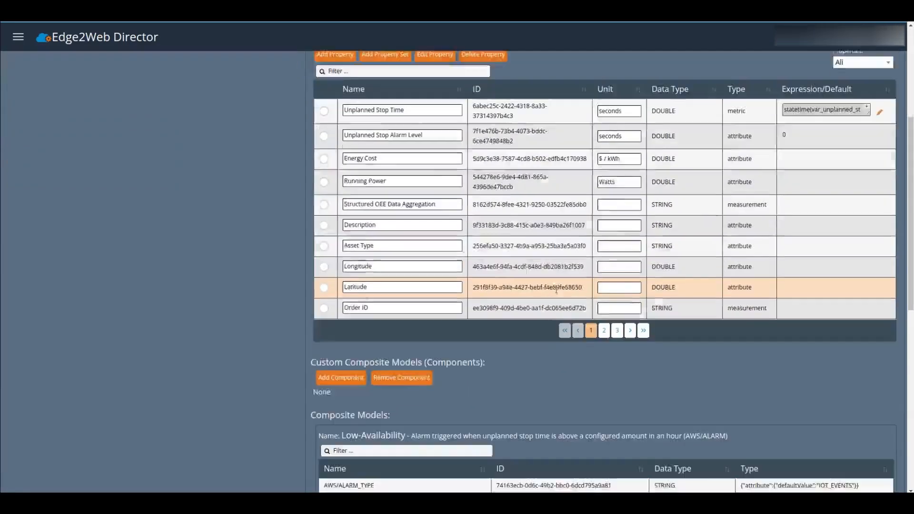
{"action": "scroll", "coordinate": [556, 289], "scroll_direction": "down", "scroll_amount": 2}
{"action": "left_click", "coordinate": [341, 299]}
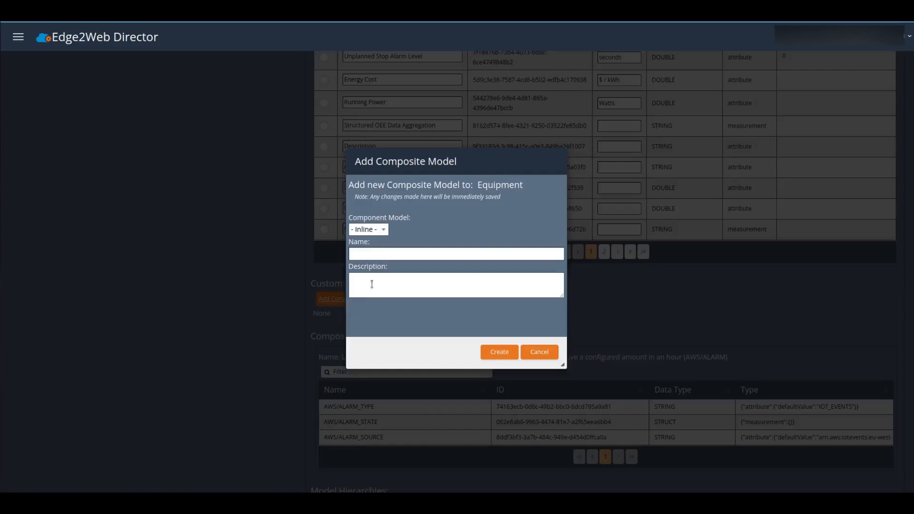
{"action": "left_click", "coordinate": [375, 235]}
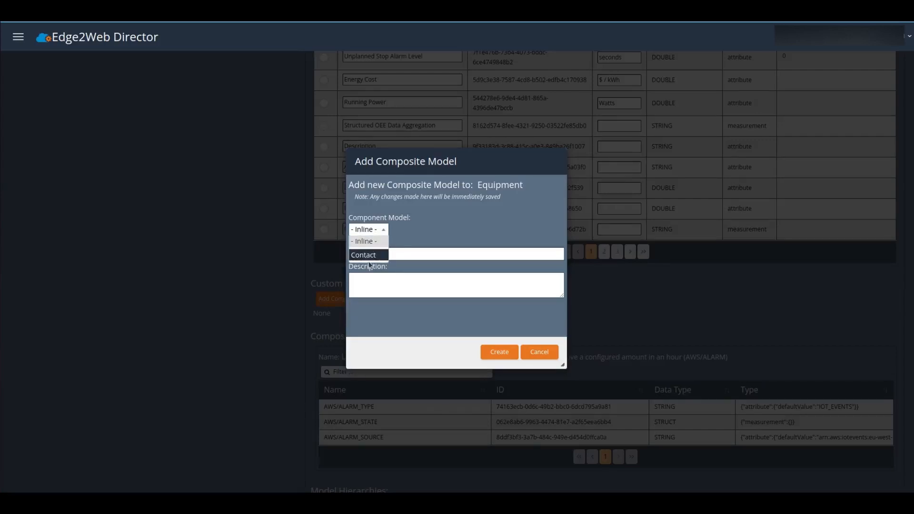
{"action": "left_click", "coordinate": [363, 256]}
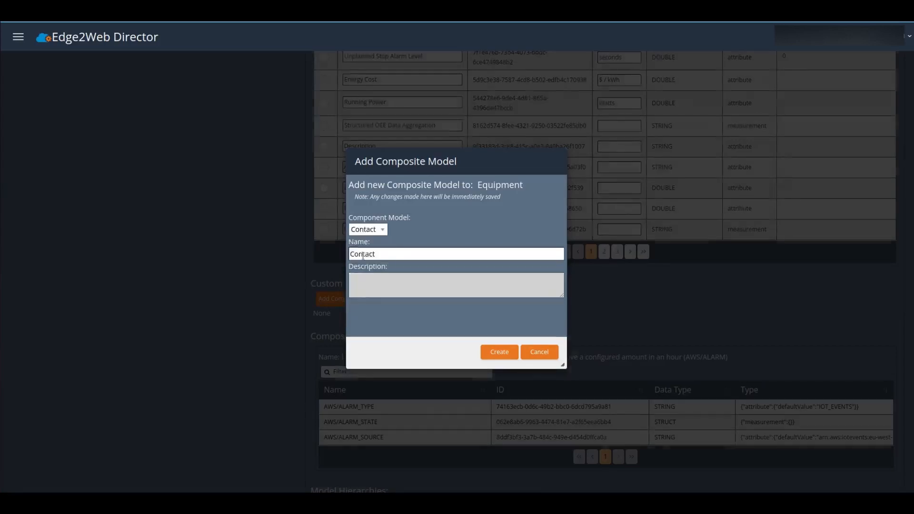
{"action": "left_click", "coordinate": [498, 354]}
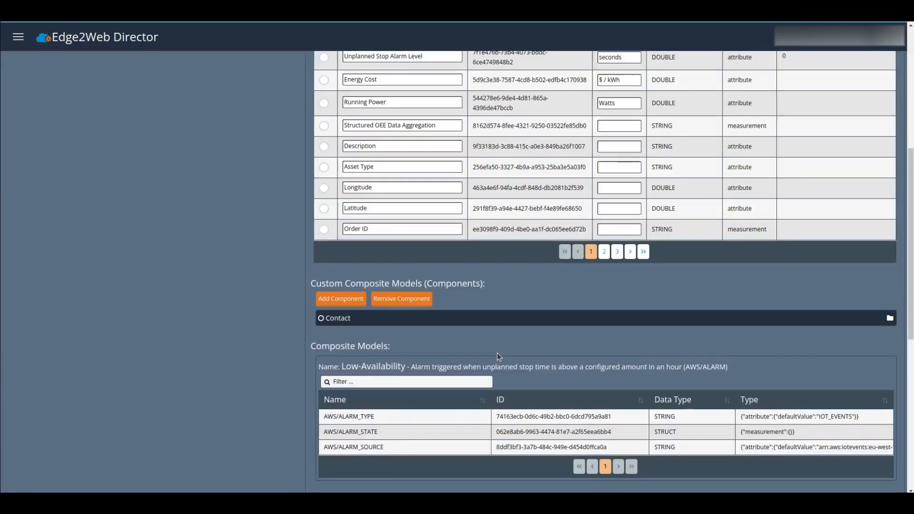
{"action": "left_click", "coordinate": [889, 319]}
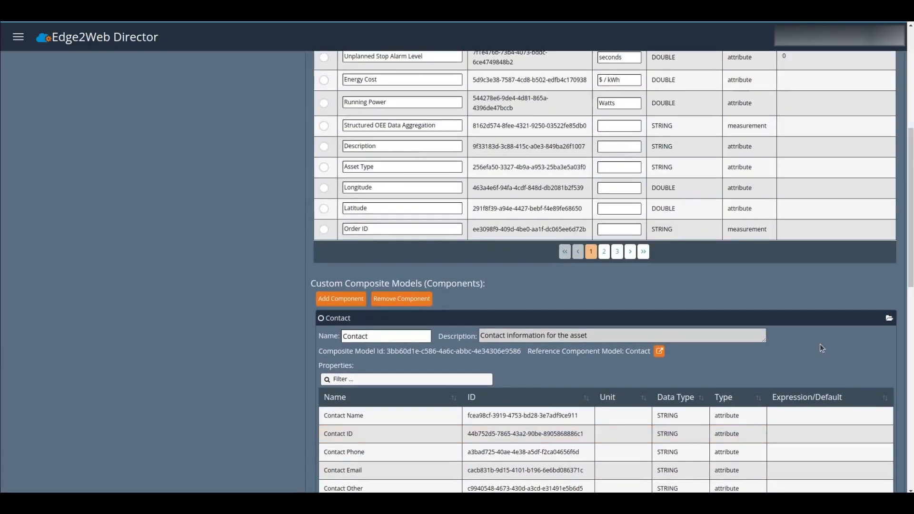
{"action": "scroll", "coordinate": [773, 345], "scroll_direction": "up", "scroll_amount": 6}
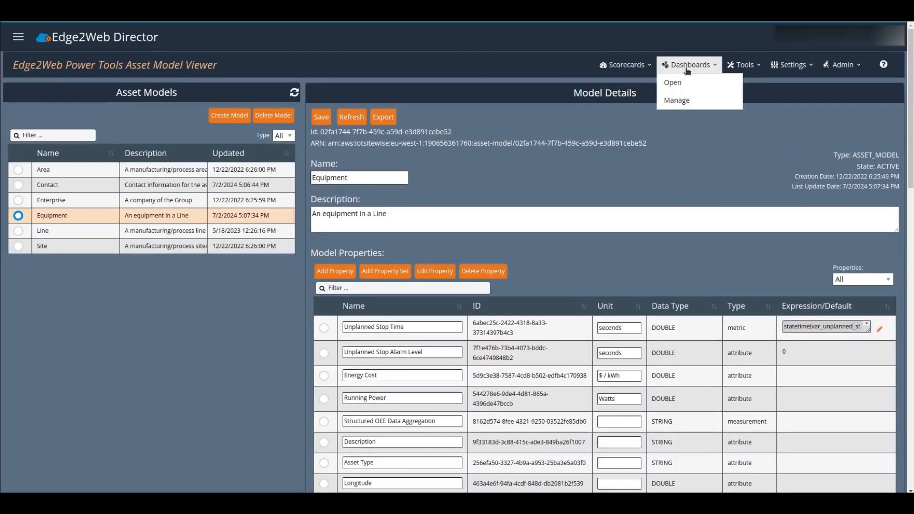
Step: Reopen Asset Manager and open Bottom Presser L-M-1-BP under London Plant > Main Floor > Line M-1
{"action": "left_click", "coordinate": [732, 69]}
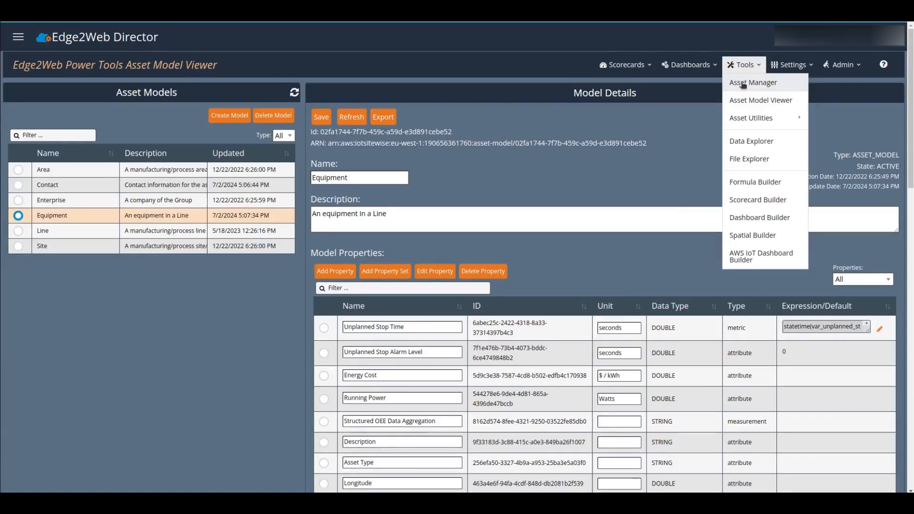
{"action": "left_click", "coordinate": [744, 85]}
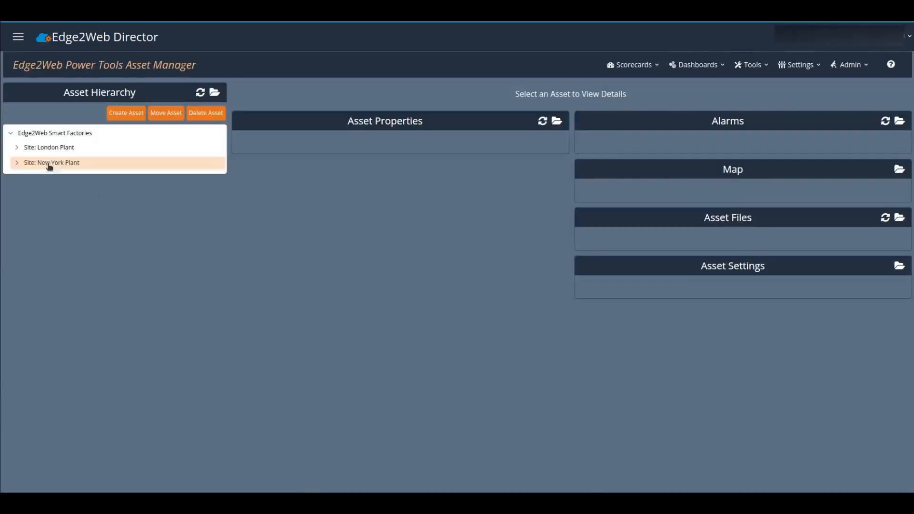
{"action": "left_click", "coordinate": [17, 148]}
{"action": "left_click", "coordinate": [22, 162]}
{"action": "left_click", "coordinate": [29, 175]}
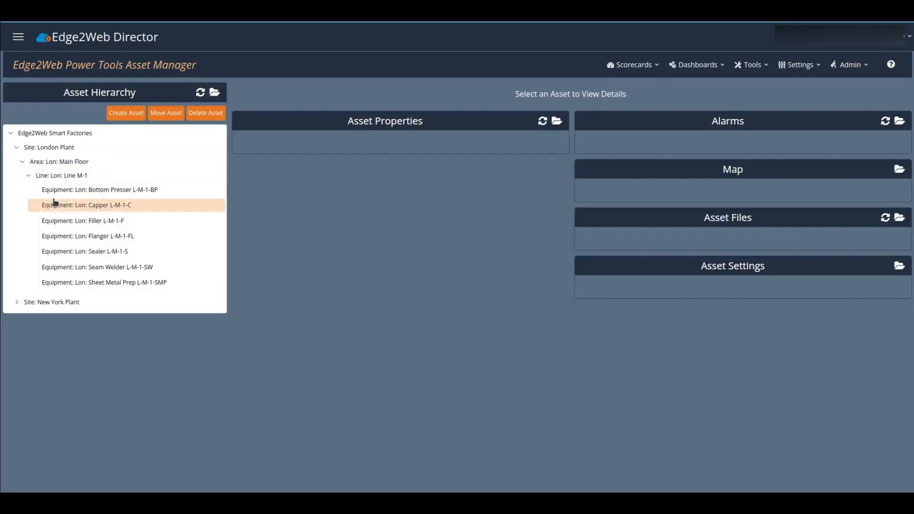
{"action": "left_click", "coordinate": [97, 195]}
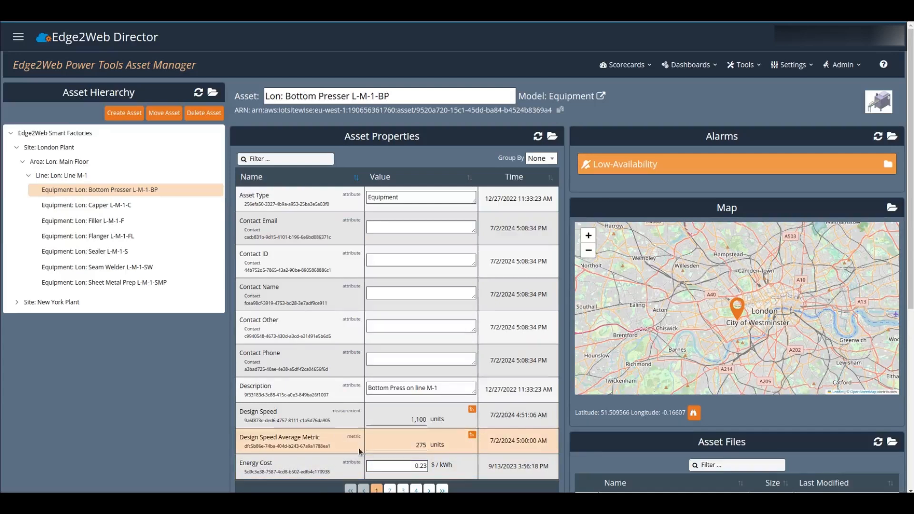
Step: Group the Bottom Presser's properties by Component and collapse the '- None -' group
{"action": "left_click", "coordinate": [544, 159]}
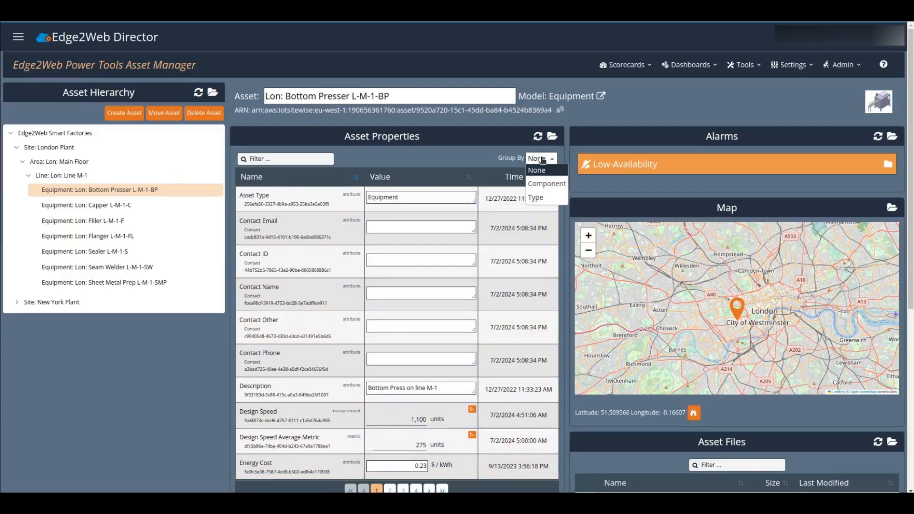
{"action": "left_click", "coordinate": [541, 185]}
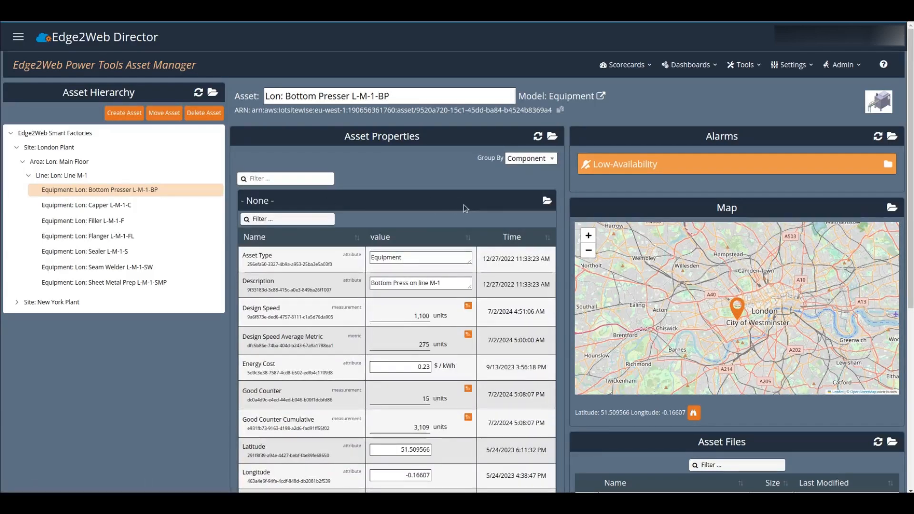
{"action": "left_click", "coordinate": [524, 204]}
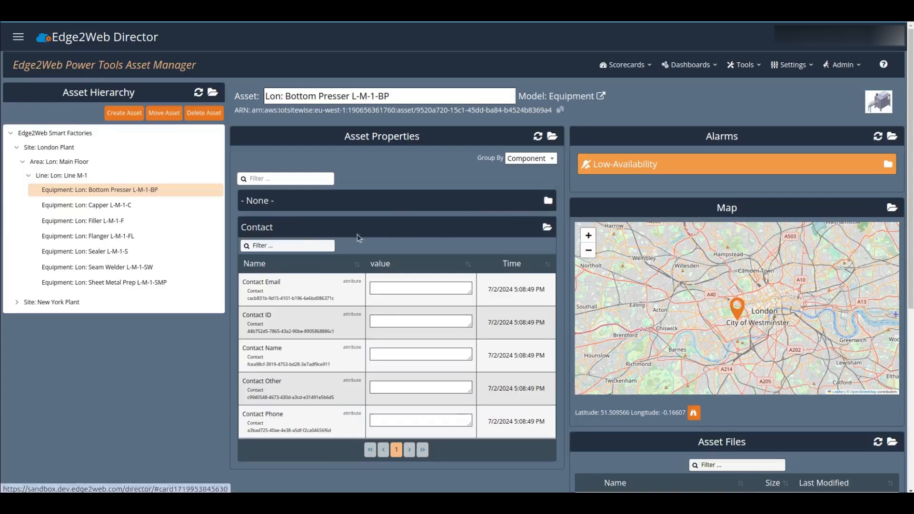
Step: Fill Contact Email with the contact's e-mail address and Contact Name with their full name
{"action": "left_click", "coordinate": [395, 286]}
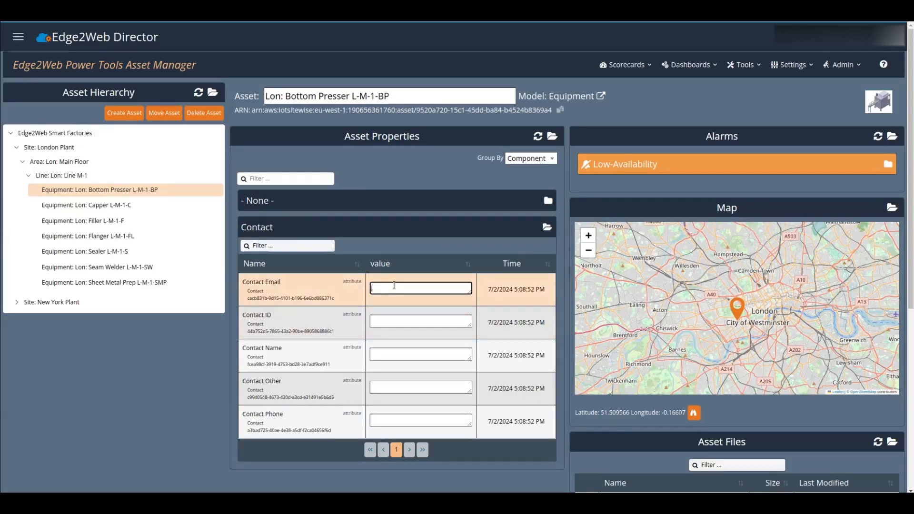
{"action": "key", "text": "Tab"}
{"action": "key", "text": "Tab"}
{"action": "key", "text": "Tab"}
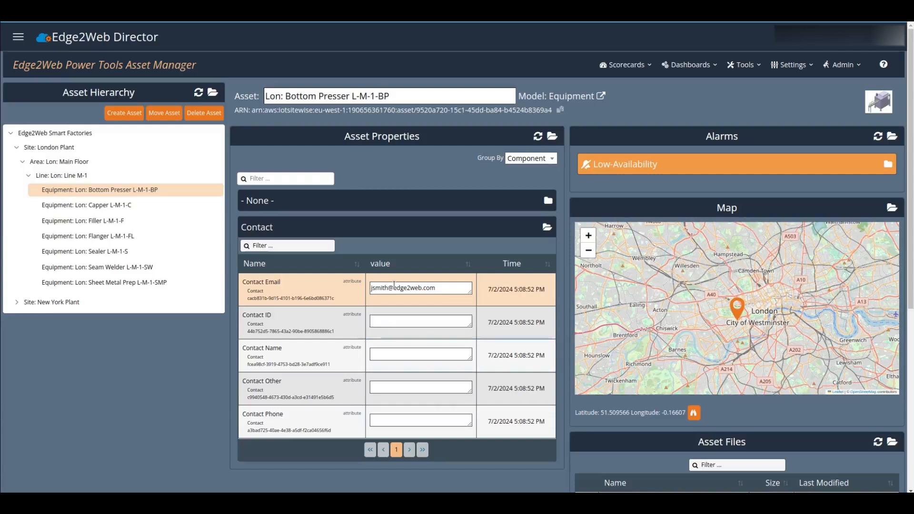
{"action": "key", "text": "Tab"}
{"action": "type", "text": "John Smith"}
{"action": "key", "text": "Tab"}
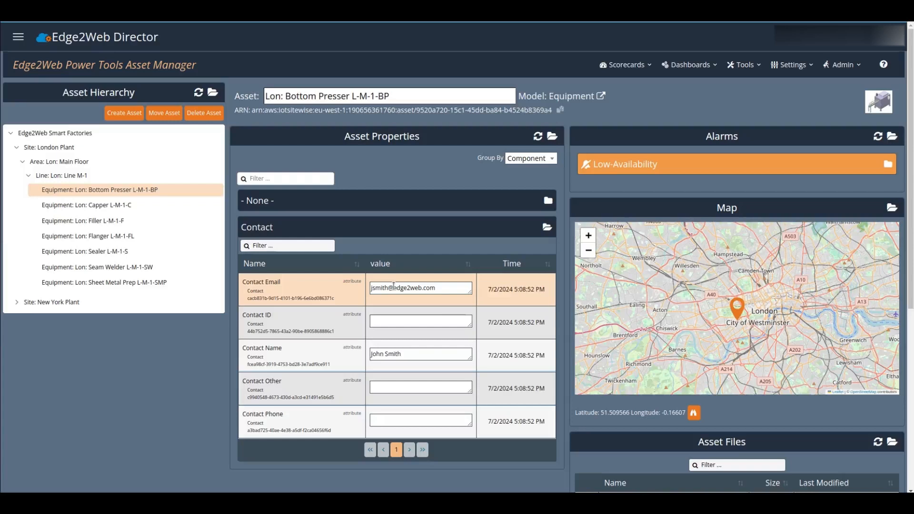
{"action": "key", "text": "XF86AudioLowerVolume"}
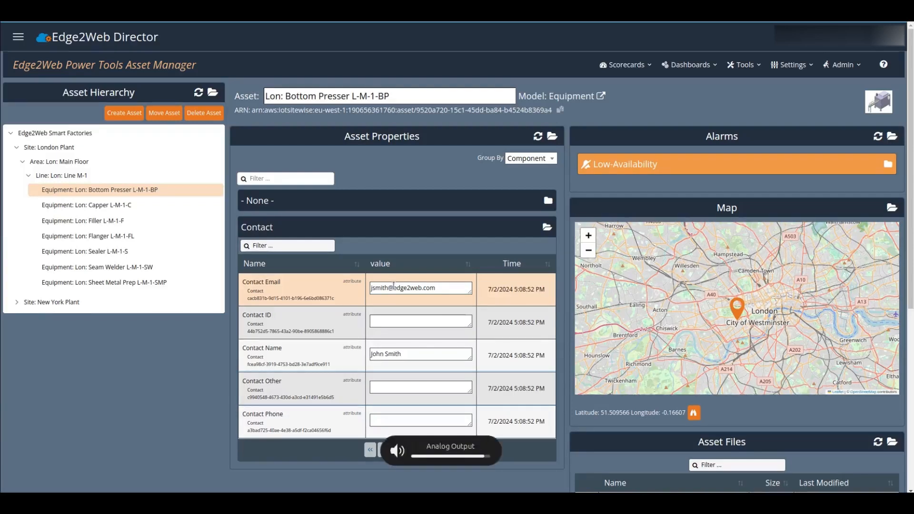
{"action": "left_click", "coordinate": [531, 158]}
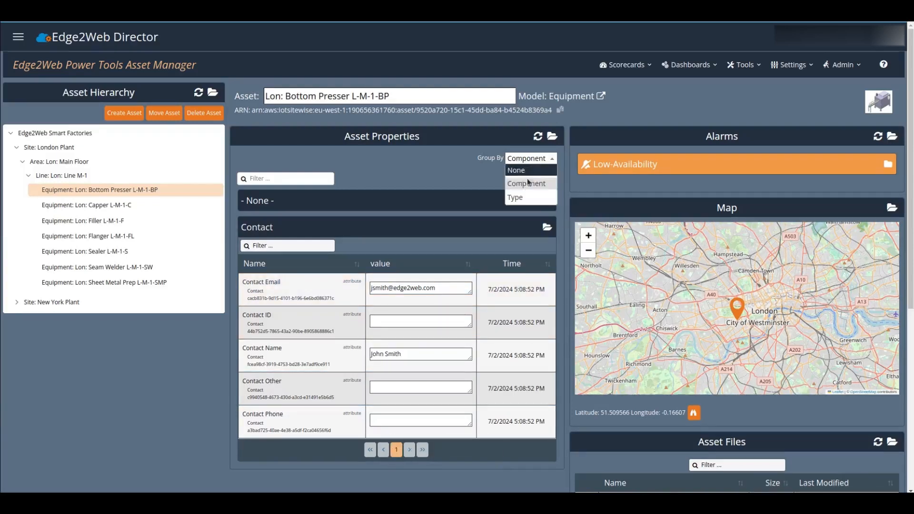
Step: Group the Bottom Presser's properties by Type and scroll down to the Measurements table and Asset Settings
{"action": "left_click", "coordinate": [528, 197]}
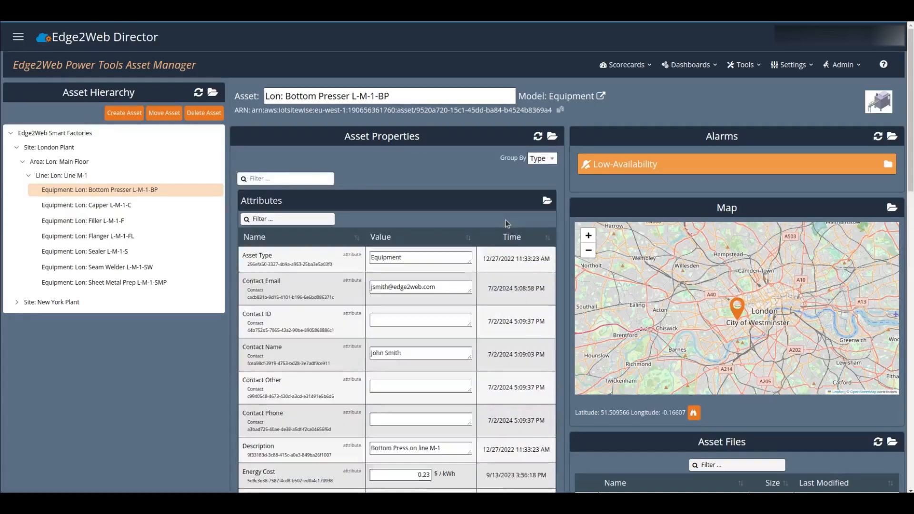
{"action": "scroll", "coordinate": [487, 231], "scroll_direction": "down", "scroll_amount": 3}
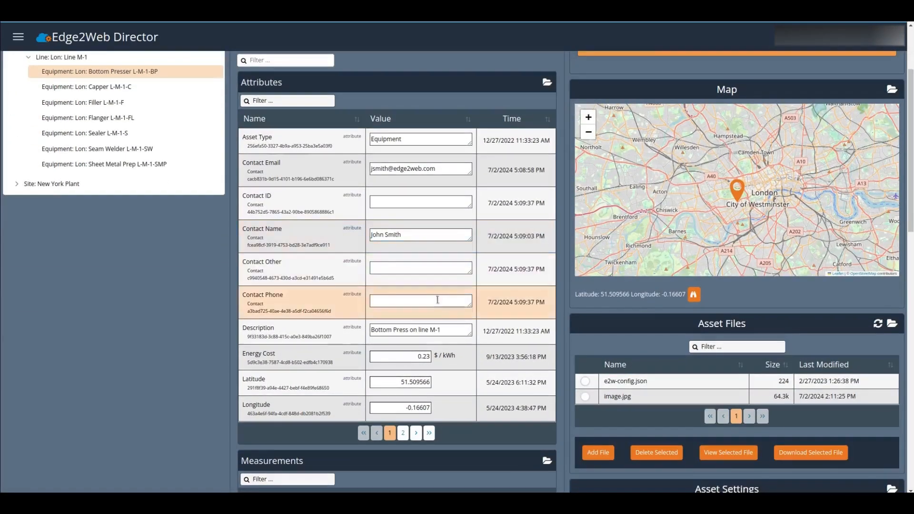
{"action": "scroll", "coordinate": [412, 401], "scroll_direction": "down", "scroll_amount": 6}
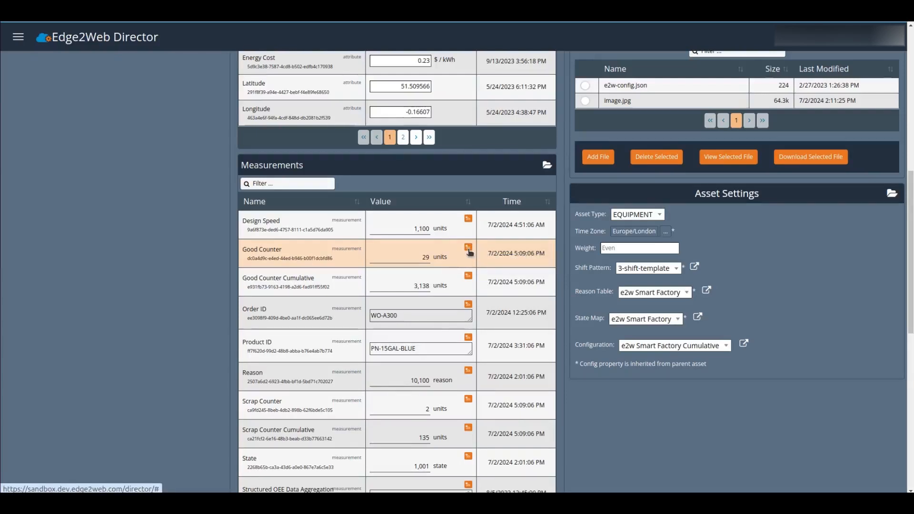
{"action": "left_click", "coordinate": [469, 249]}
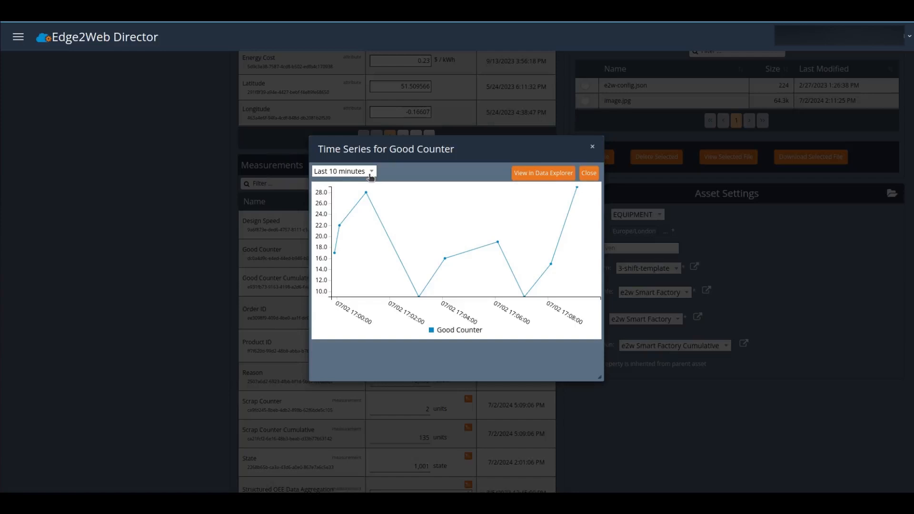
{"action": "left_click", "coordinate": [370, 174]}
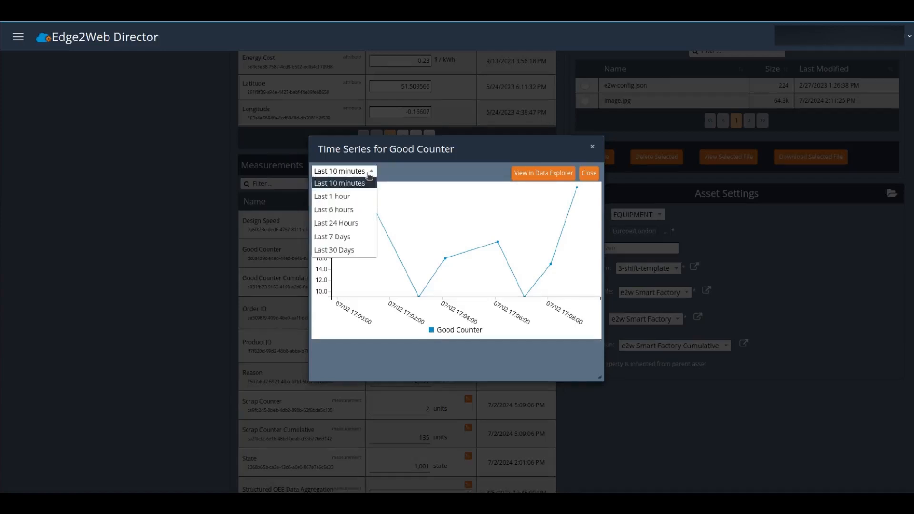
{"action": "left_click", "coordinate": [351, 208]}
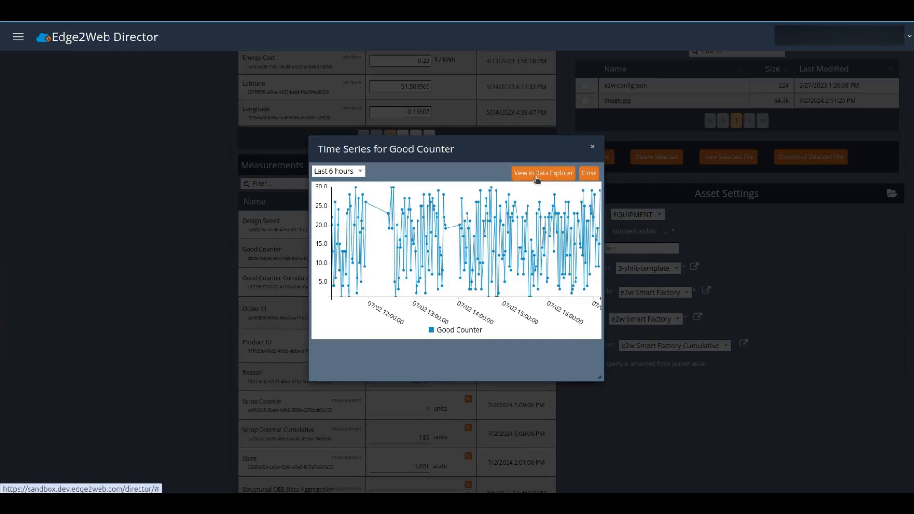
{"action": "left_click", "coordinate": [589, 173]}
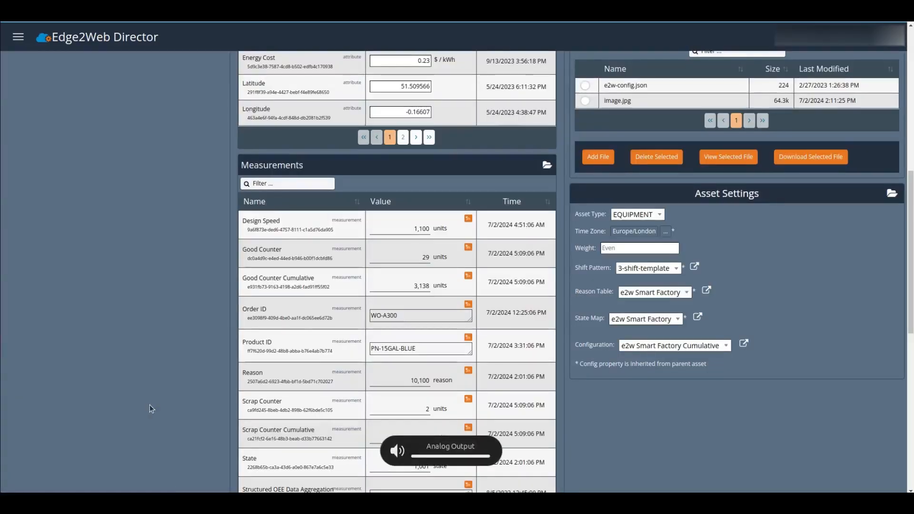